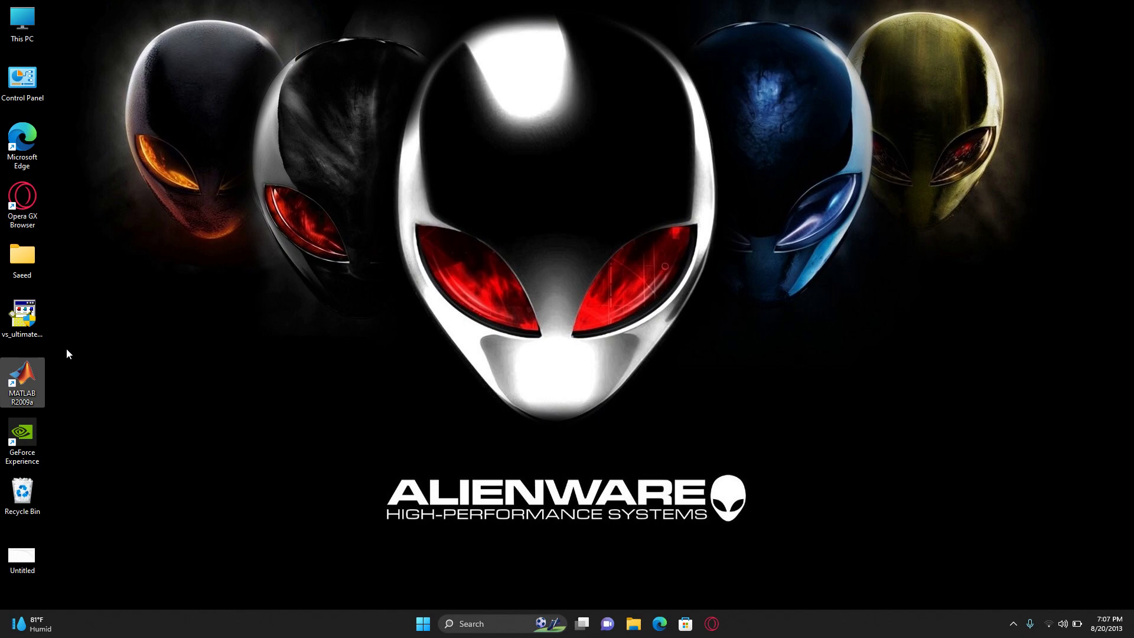
Step: Launch MATLAB R2009a from its desktop shortcut
{"action": "double_click", "coordinate": [28, 388]}
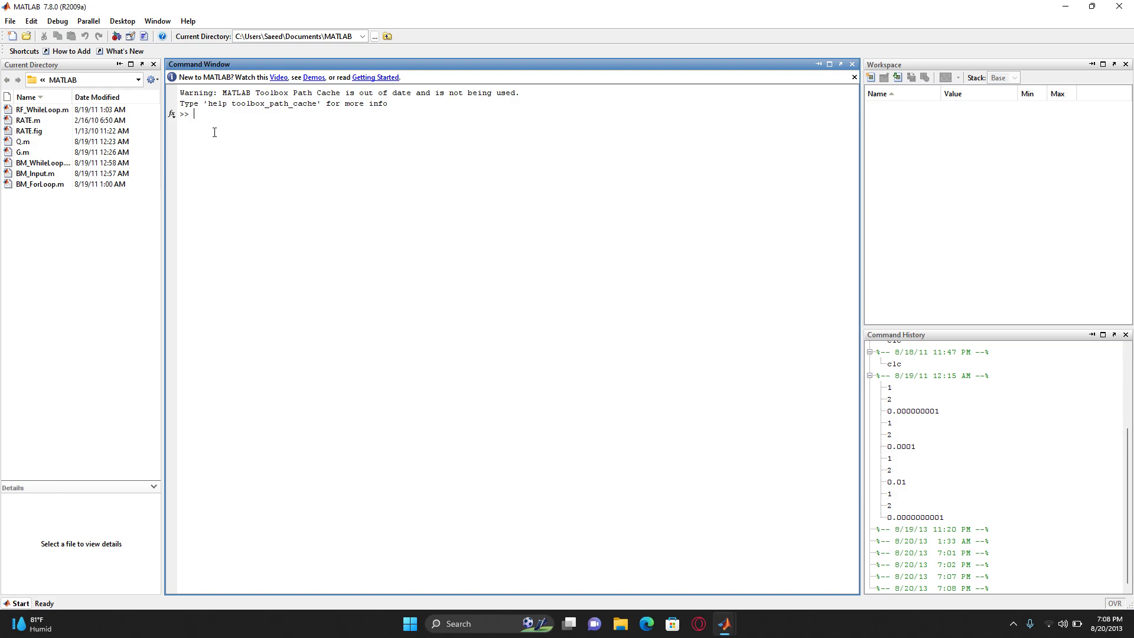
{"action": "left_click", "coordinate": [11, 21]}
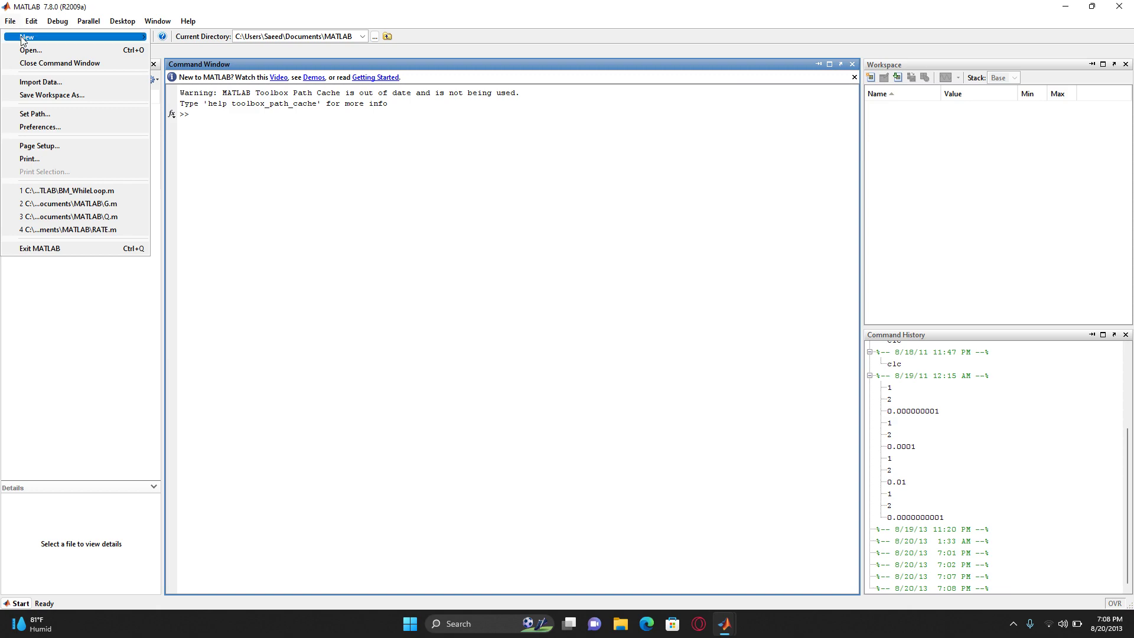
{"action": "mouse_move", "coordinate": [75, 36]}
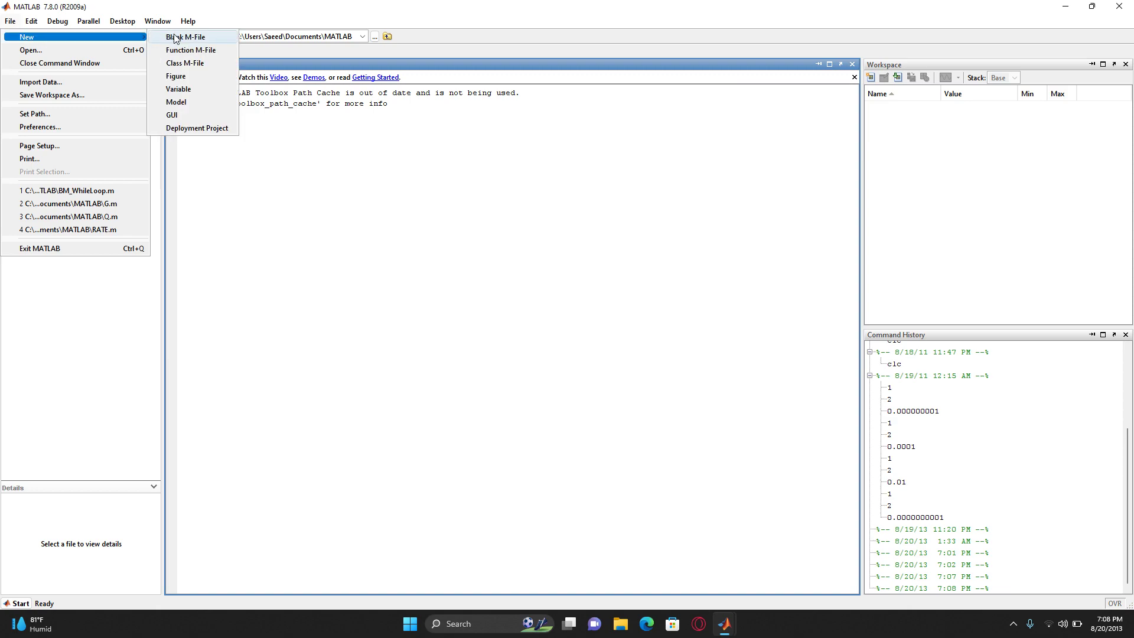
{"action": "left_click", "coordinate": [185, 36]}
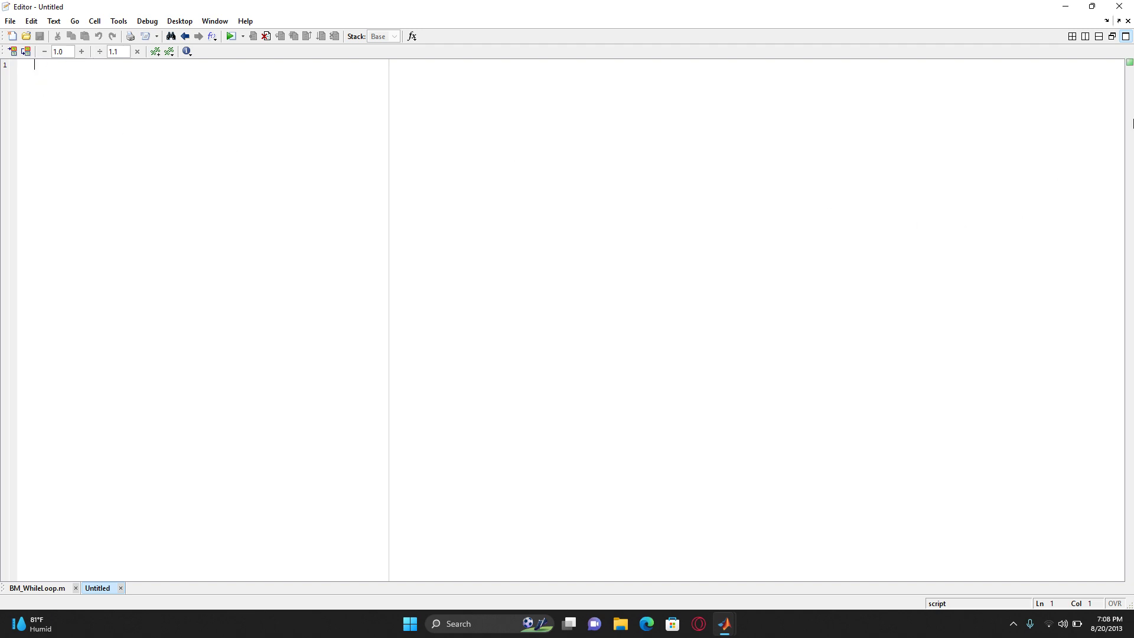
{"action": "left_click", "coordinate": [1120, 7]}
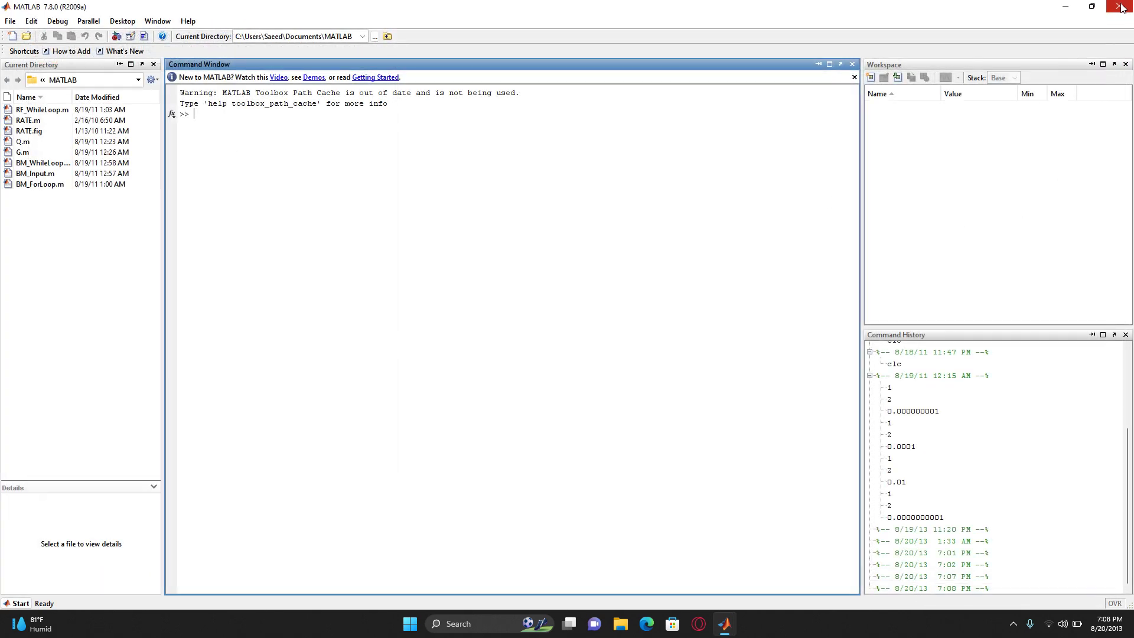
{"action": "double_click", "coordinate": [23, 140]}
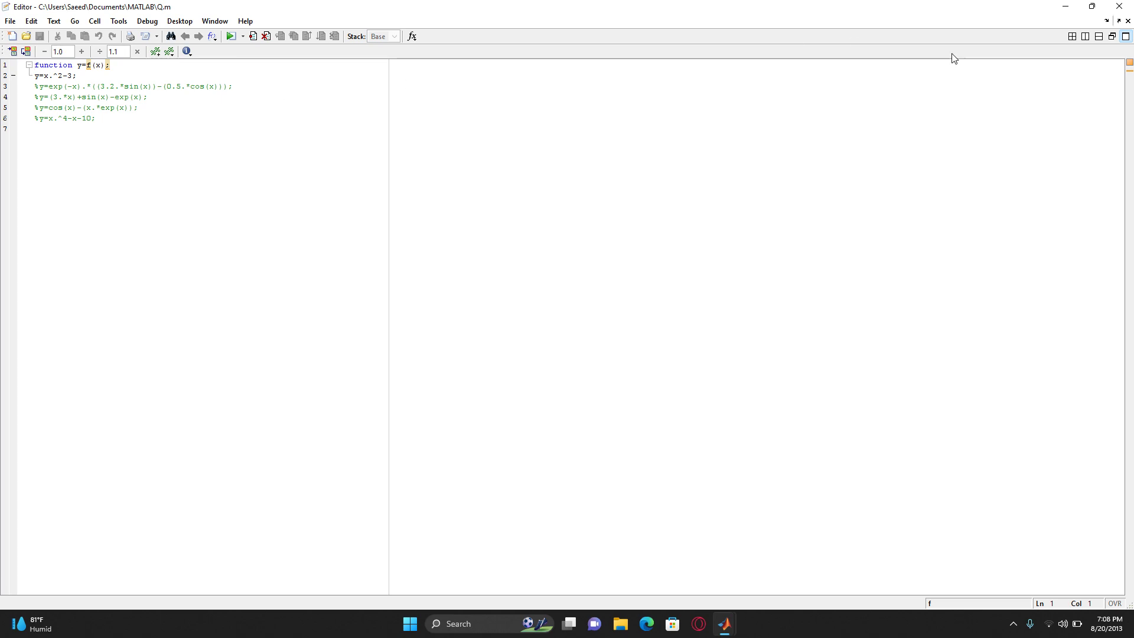
{"action": "left_click", "coordinate": [1120, 7]}
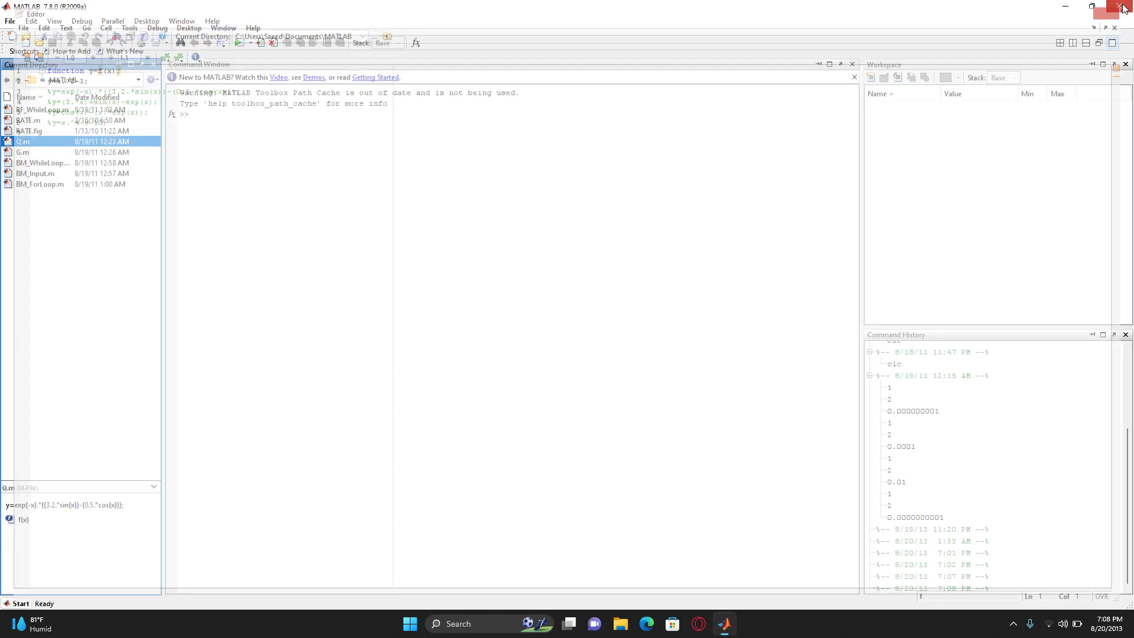
Step: Run G.m to plot the gridded parabola x.^2-3 over -pi to pi, then close the figure
{"action": "double_click", "coordinate": [23, 153]}
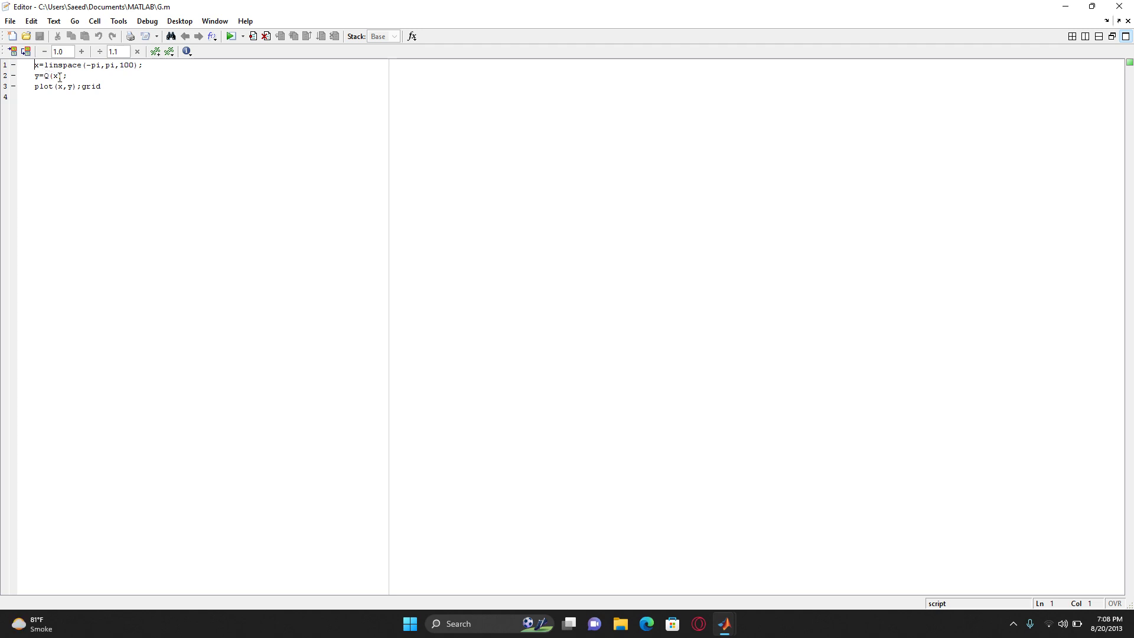
{"action": "left_click", "coordinate": [232, 36]}
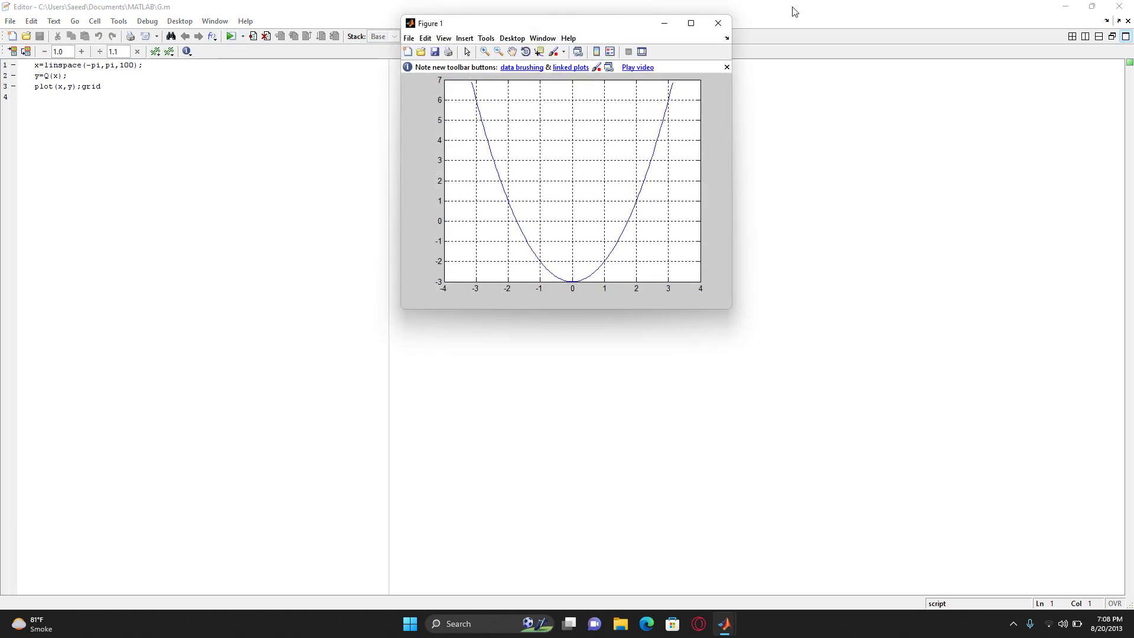
{"action": "left_click", "coordinate": [692, 24]}
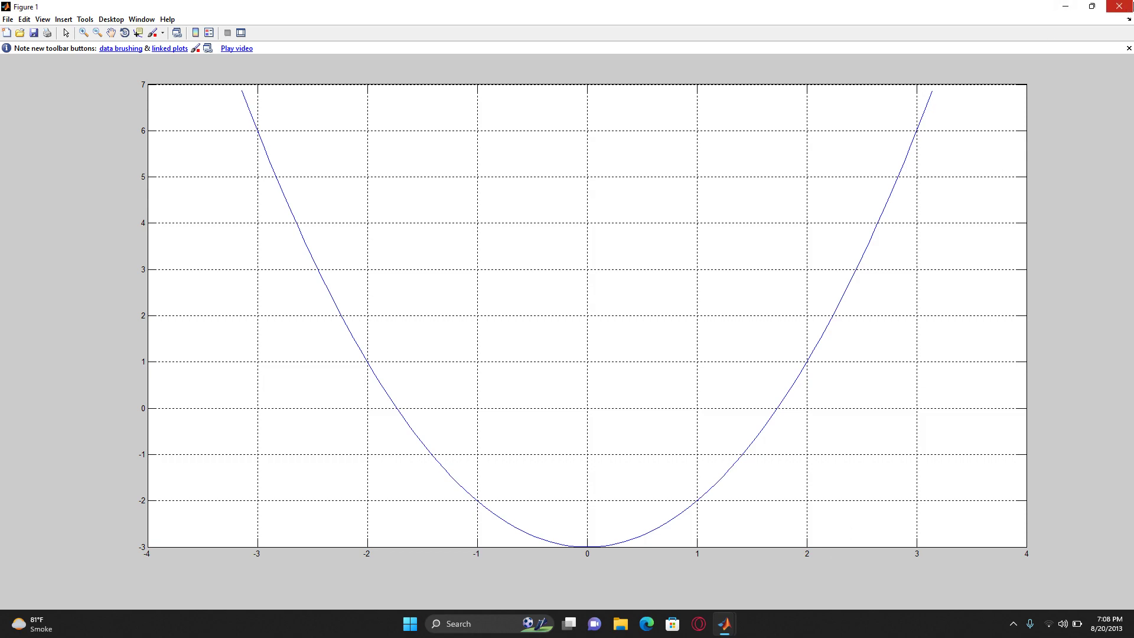
{"action": "left_click", "coordinate": [1124, 5]}
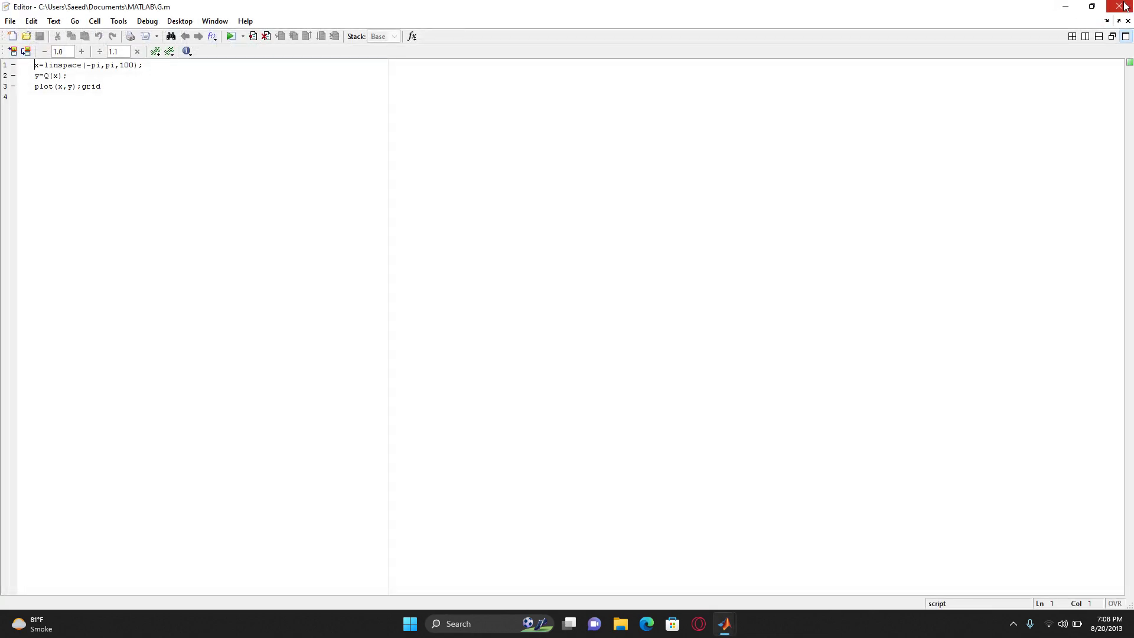
Step: Run BM_WhileLoop.m to get 14 bisection iterations and root 1.731995
{"action": "left_click", "coordinate": [1124, 6]}
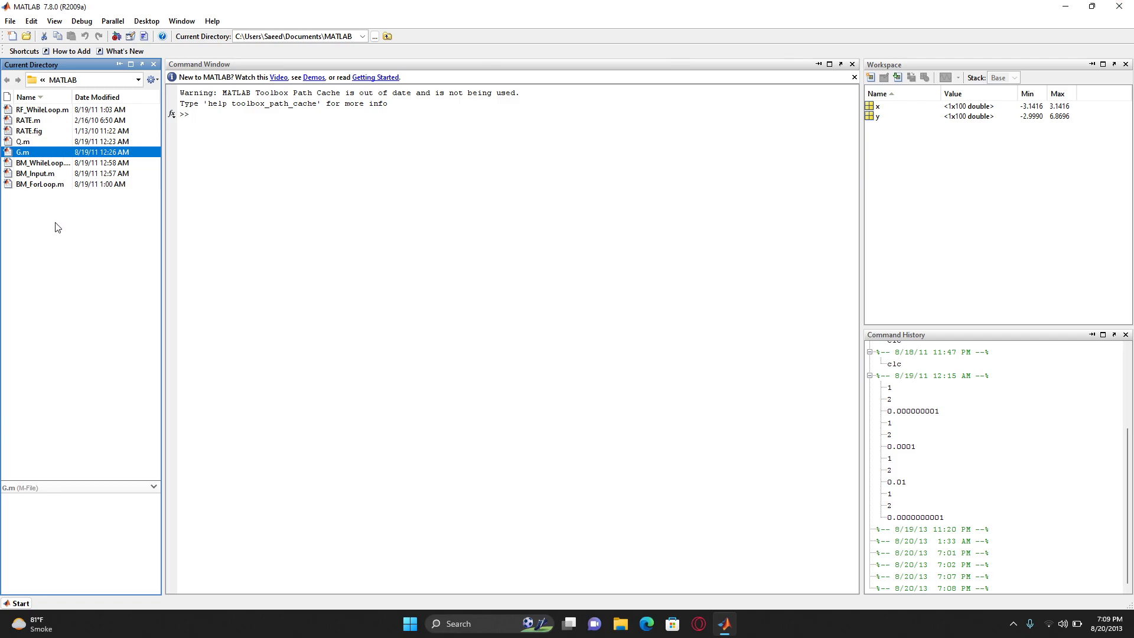
{"action": "double_click", "coordinate": [41, 163]}
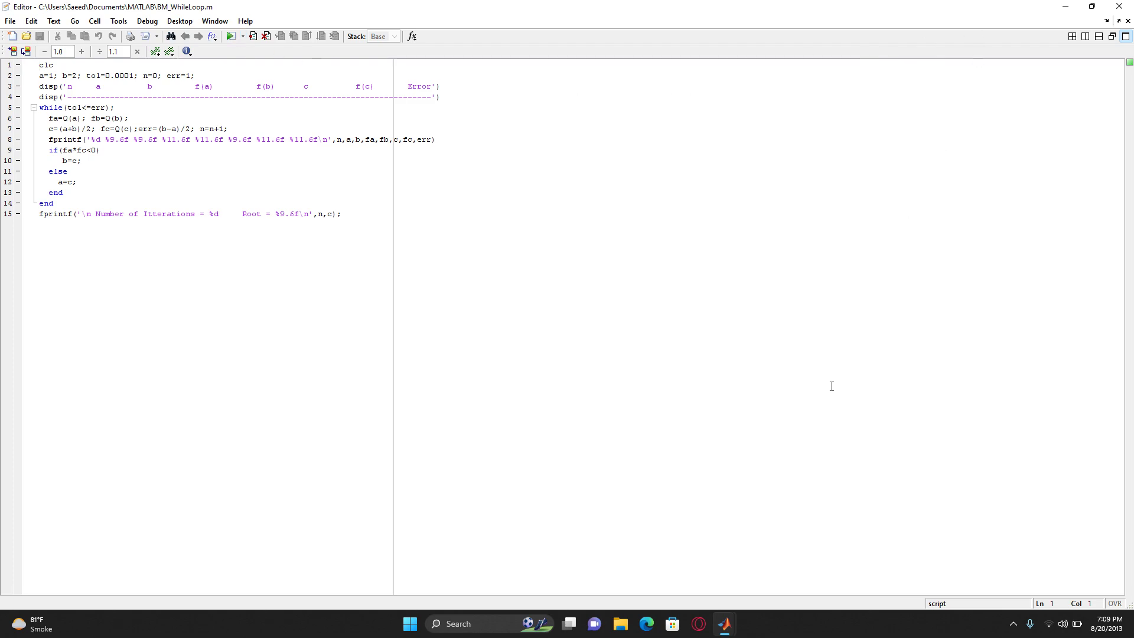
{"action": "mouse_move", "coordinate": [724, 624]}
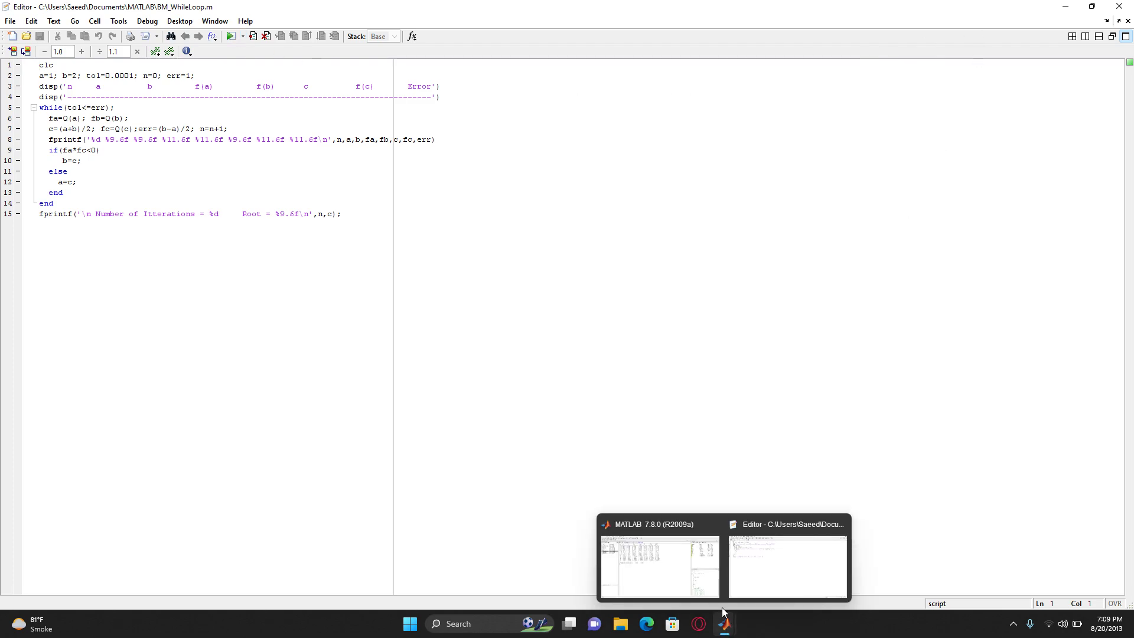
{"action": "left_click", "coordinate": [660, 563]}
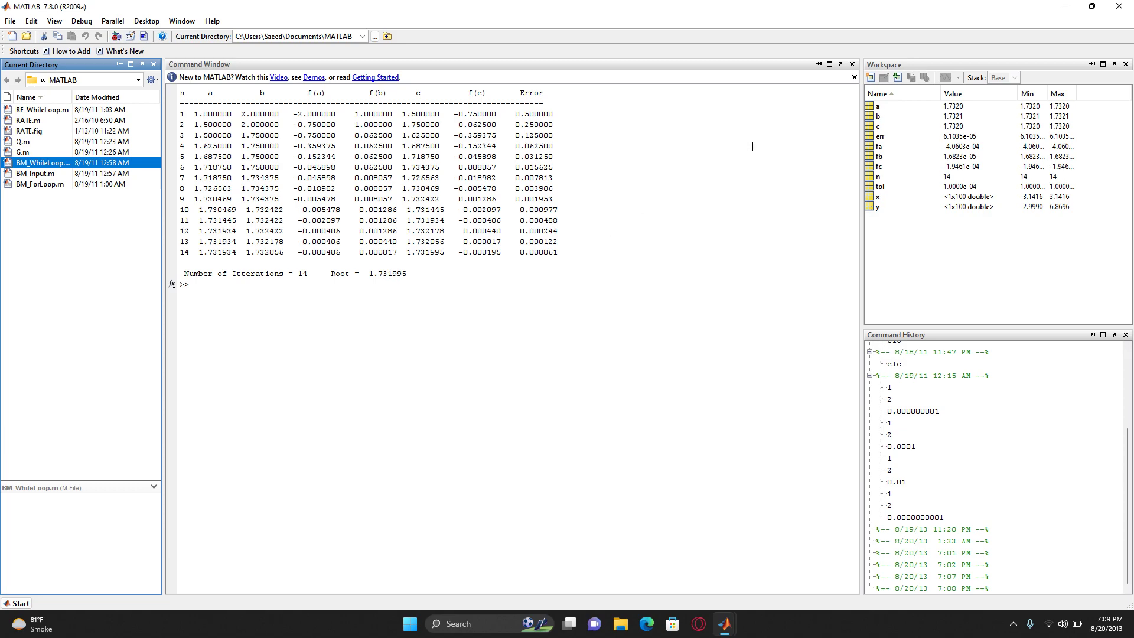
Step: Quit and relaunch MATLAB, then focus the Current Directory file list
{"action": "left_click", "coordinate": [1120, 6]}
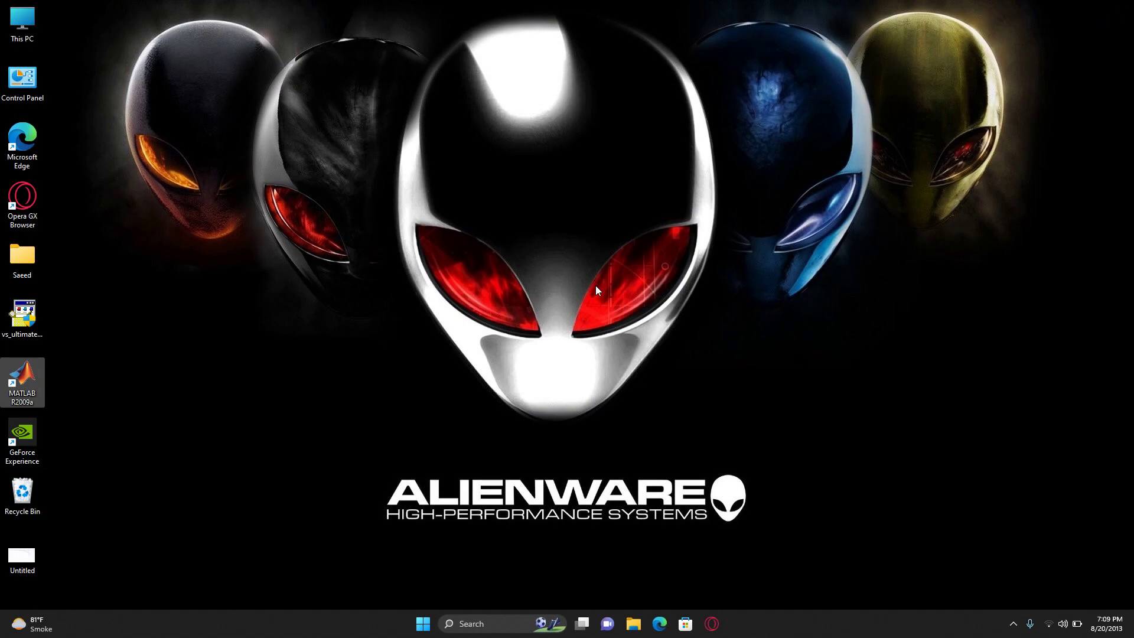
{"action": "double_click", "coordinate": [25, 385]}
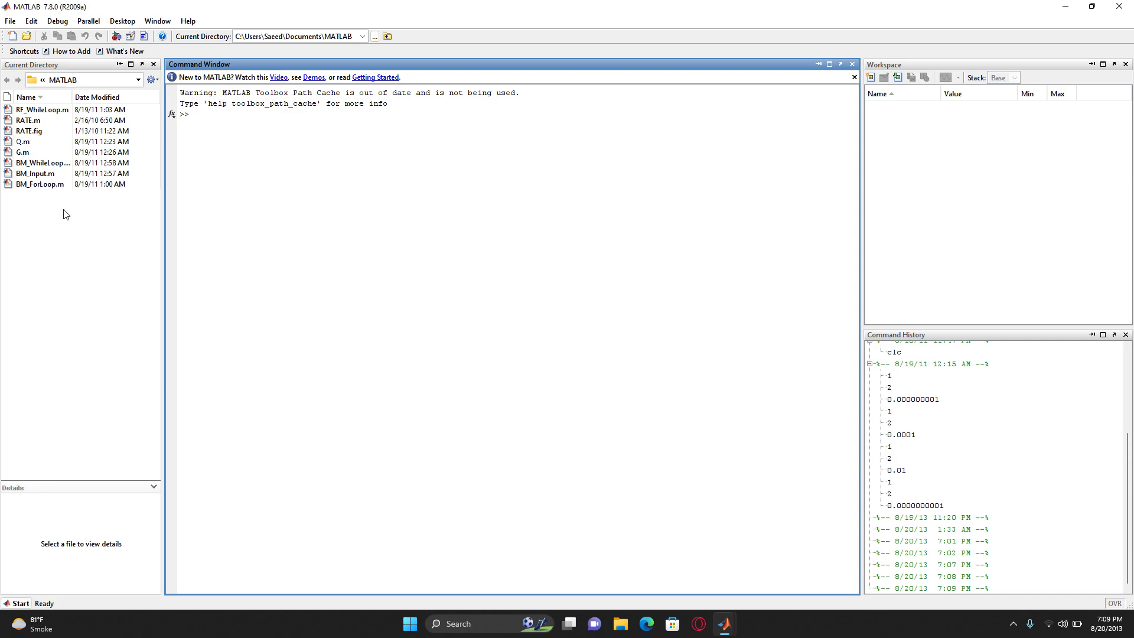
{"action": "left_click", "coordinate": [64, 244]}
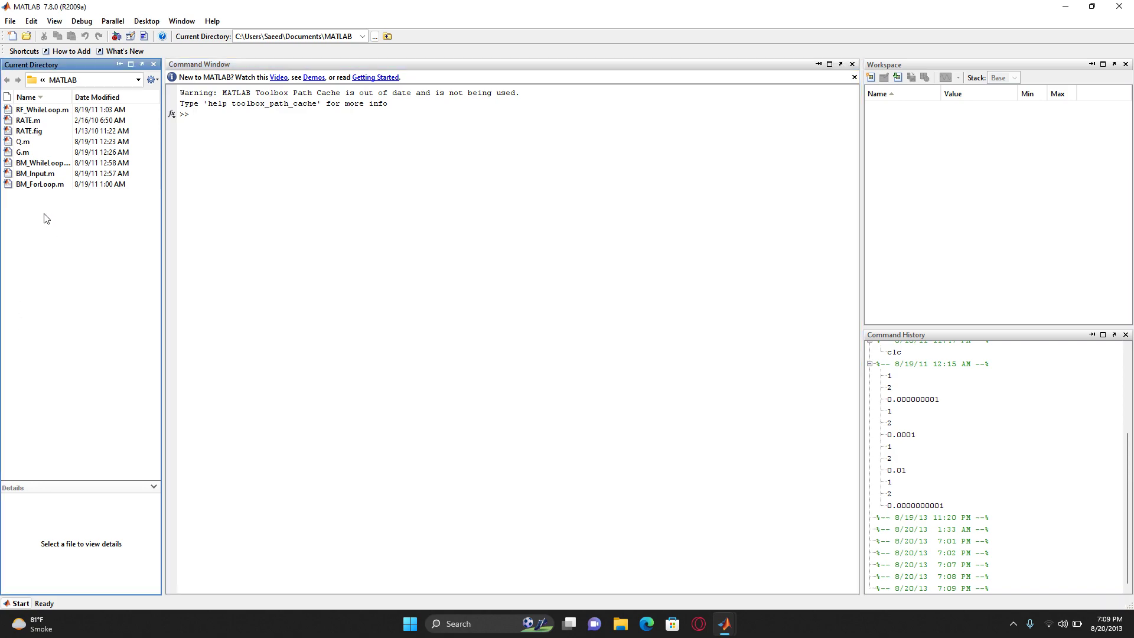
Step: Run RATE.m to open the root-finding GUI and move its window up-left
{"action": "double_click", "coordinate": [28, 121]}
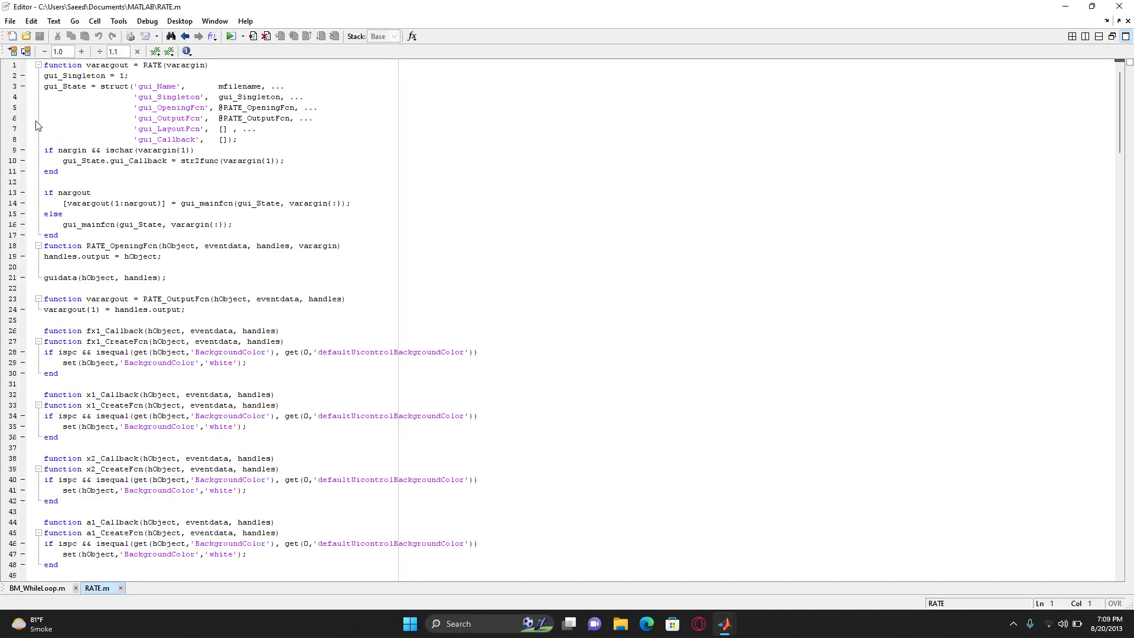
{"action": "left_click", "coordinate": [232, 37]}
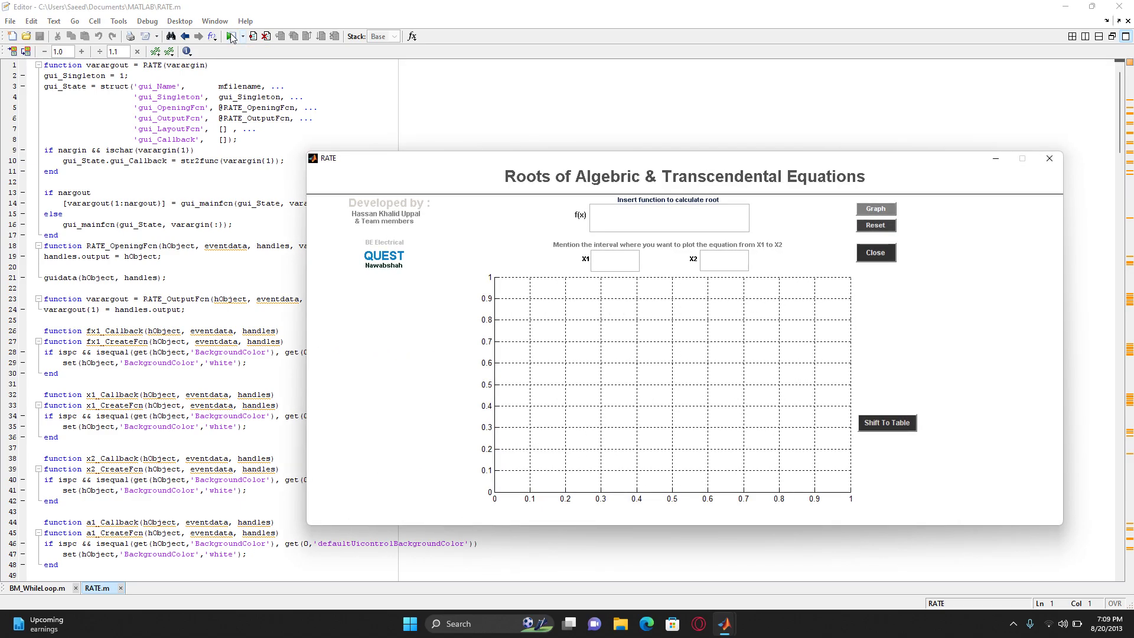
{"action": "left_click_drag", "start_coordinate": [459, 166], "coordinate": [344, 83]}
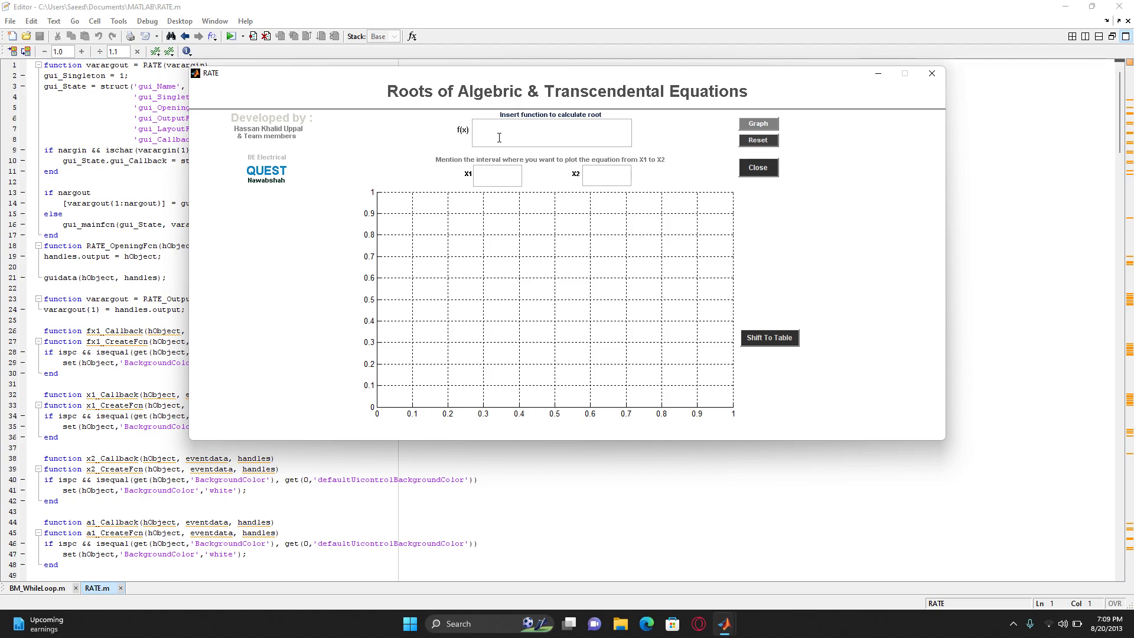
{"action": "type", "text": "x.^"}
{"action": "type", "text": "2-3"}
Step: Graph f(x)=x.^2-3 in the RATE window with X1=-5 and X2=5
{"action": "left_click", "coordinate": [488, 180]}
{"action": "type", "text": "-5"}
{"action": "left_click", "coordinate": [608, 181]}
{"action": "type", "text": "5"}
{"action": "left_click", "coordinate": [760, 125]}
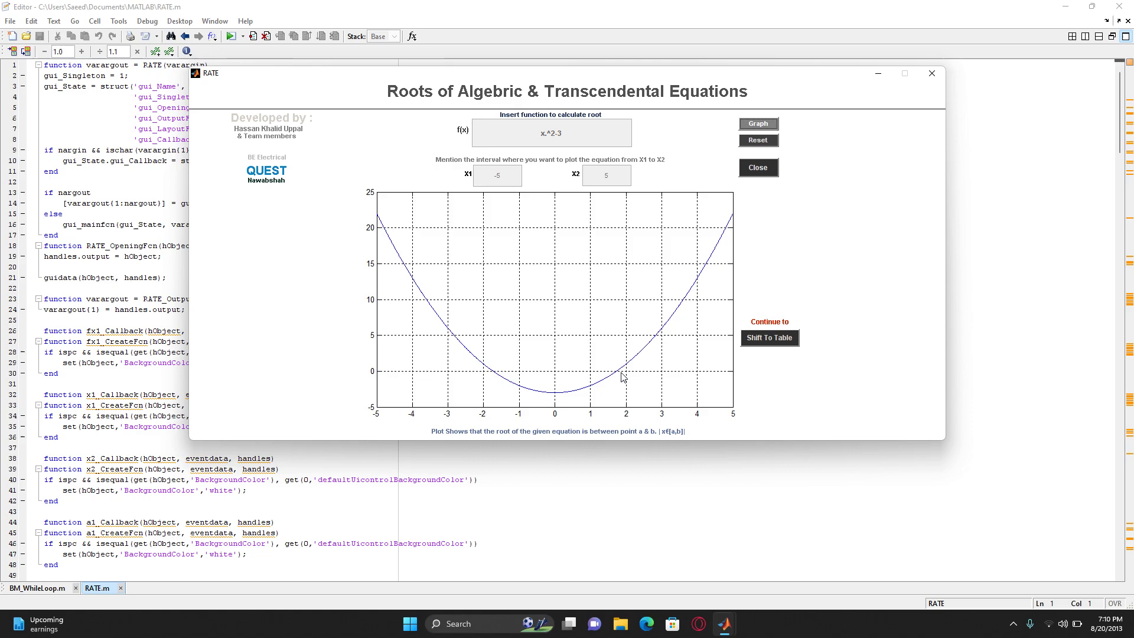
Step: Switch RATE to its Bisection table view and begin entering a=1
{"action": "left_click", "coordinate": [764, 340]}
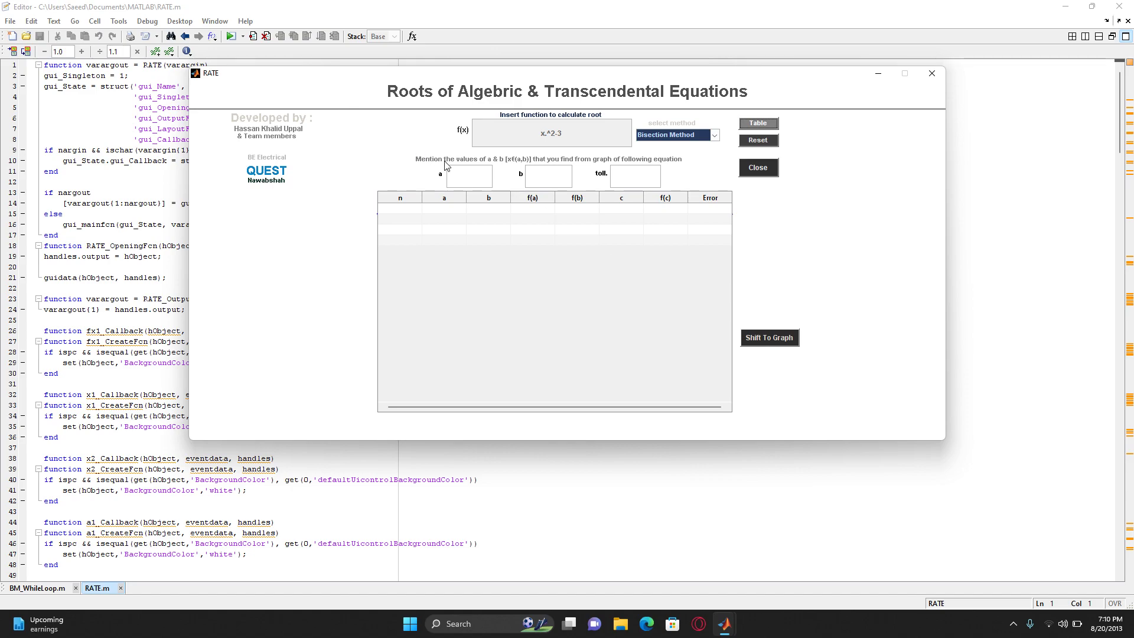
{"action": "left_click", "coordinate": [471, 175]}
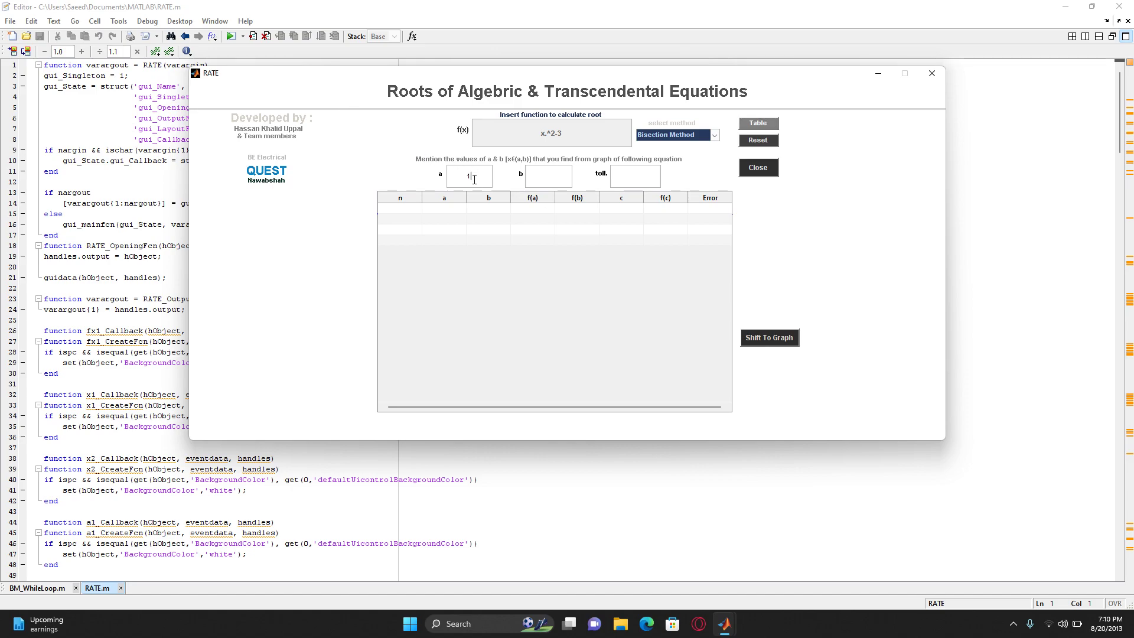